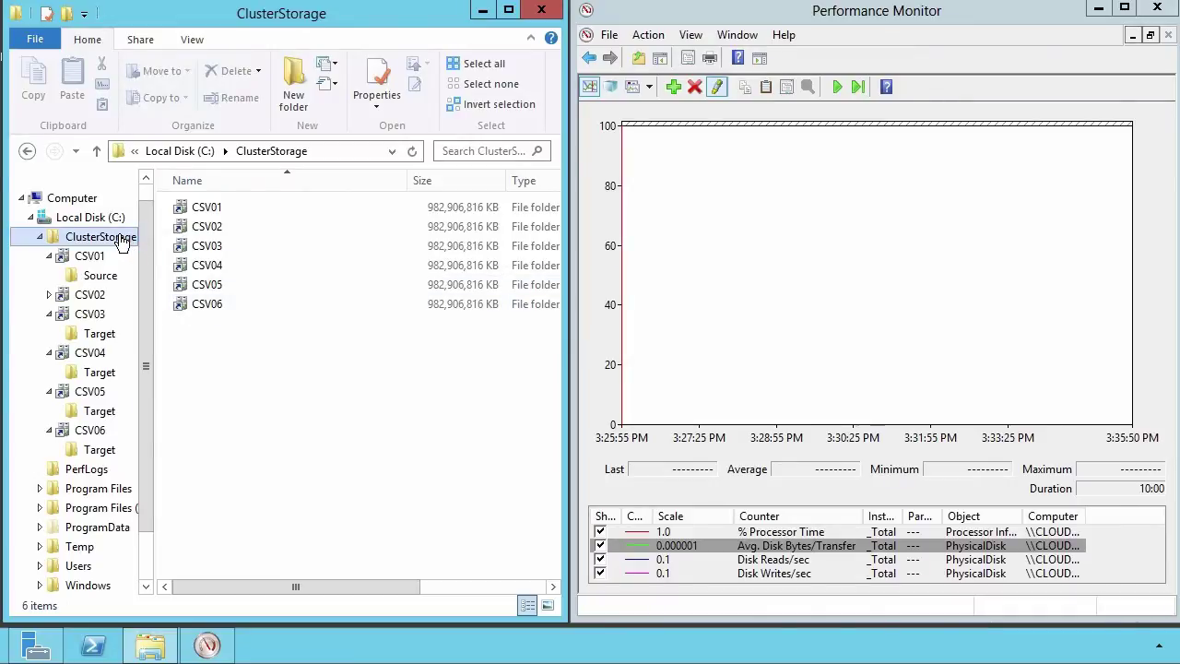
Start live graphing and check statistics for Disk Reads/sec, Disk Writes/sec and Avg. Disk Bytes/Transfer
left_click(123, 239)
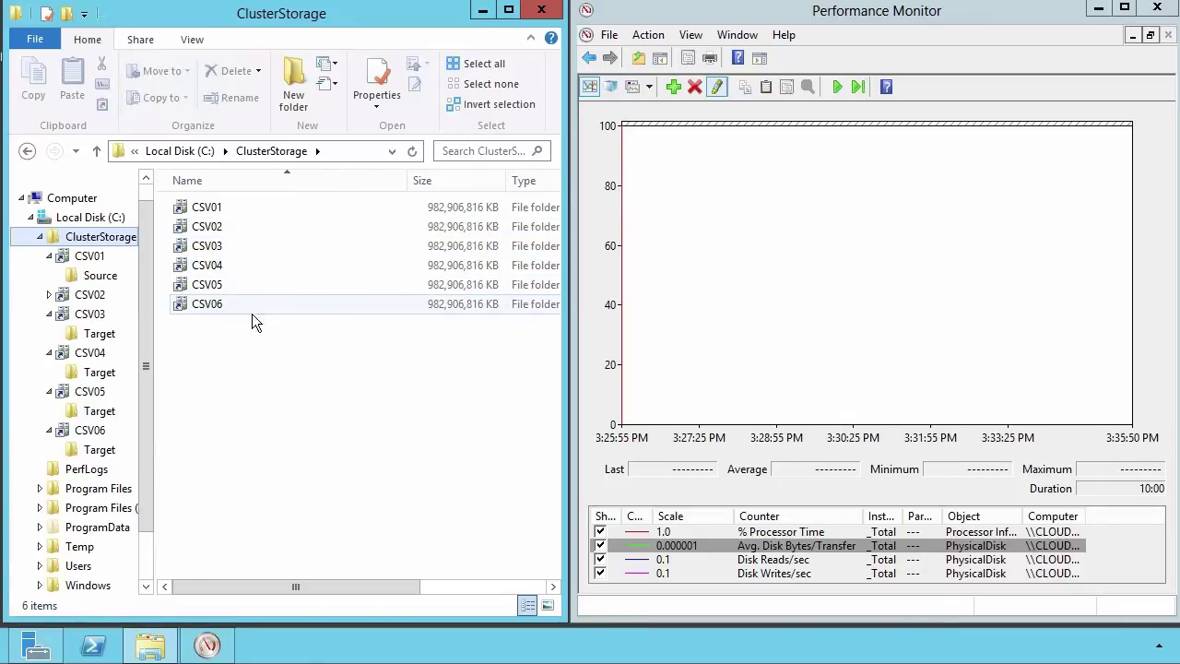
left_click(986, 63)
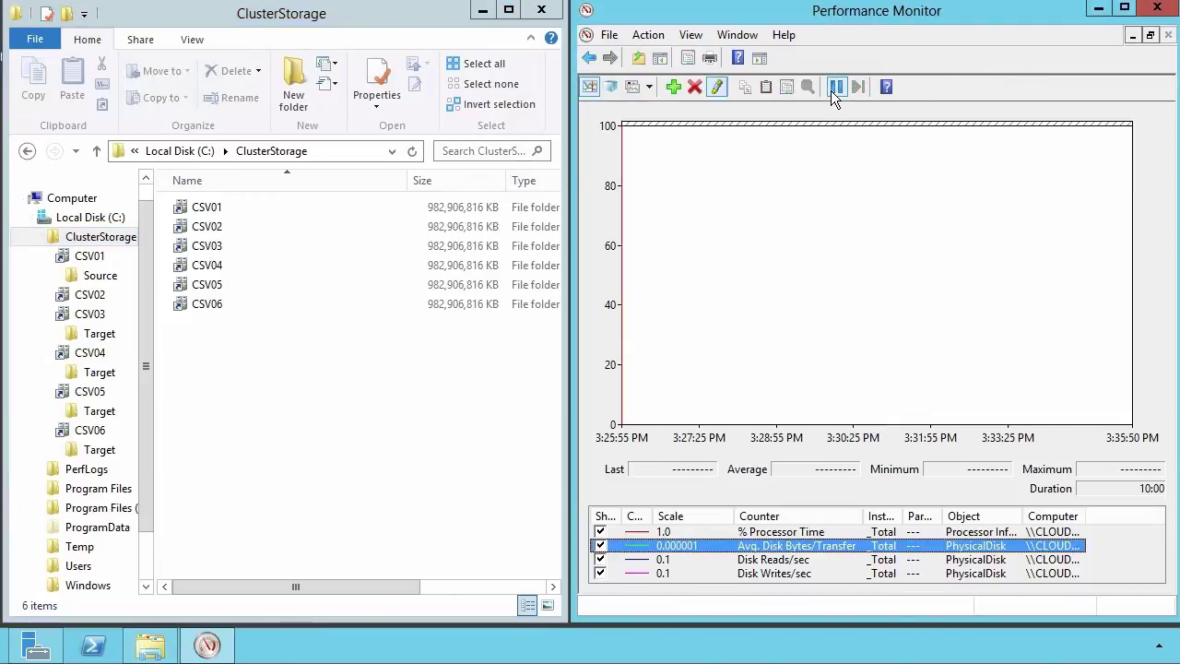
left_click(809, 562)
left_click(802, 572)
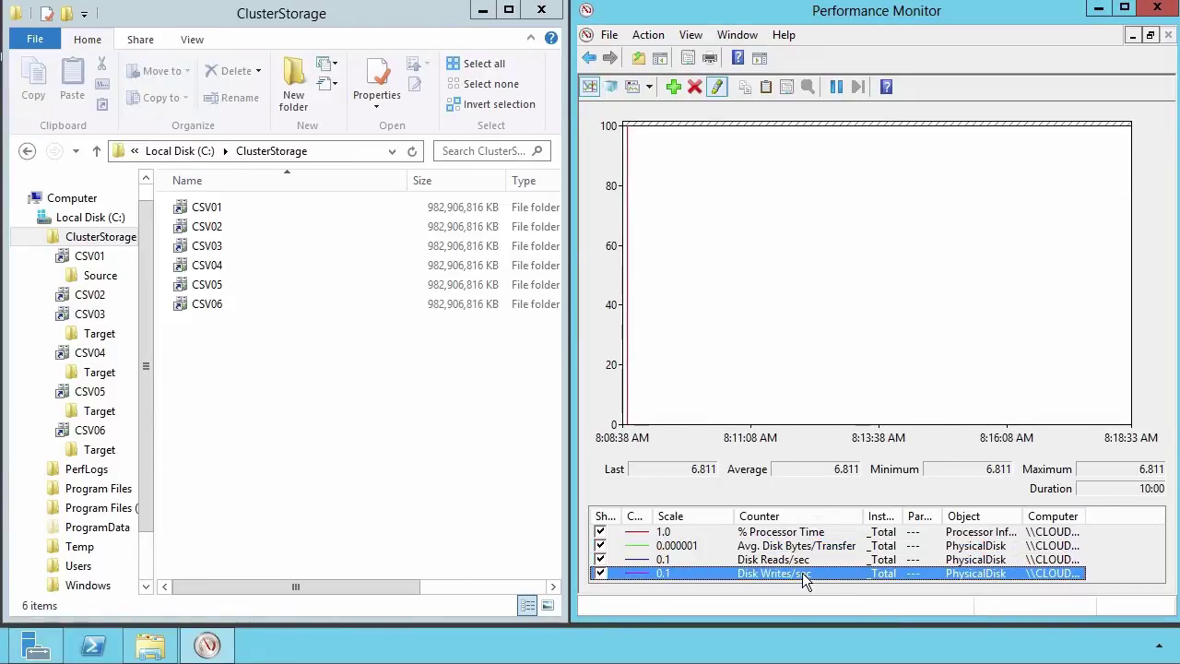
left_click(804, 561)
left_click(814, 544)
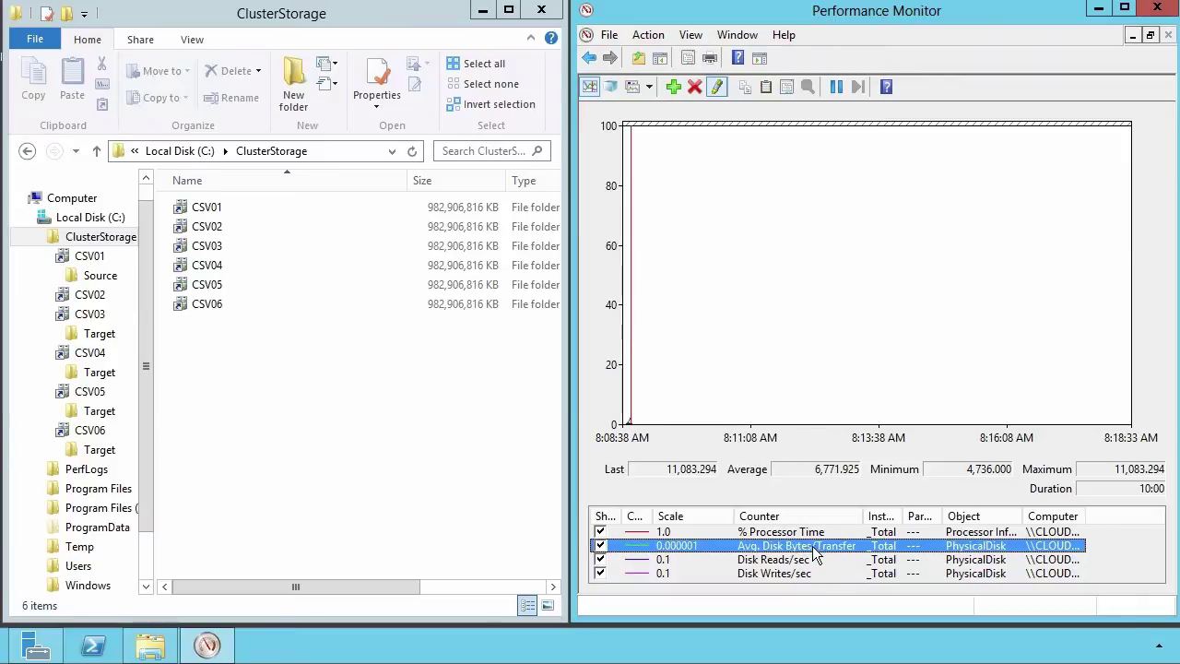
Copy 600GB File.data from CSV01\Source and paste it into CSV03\Target
left_click(79, 279)
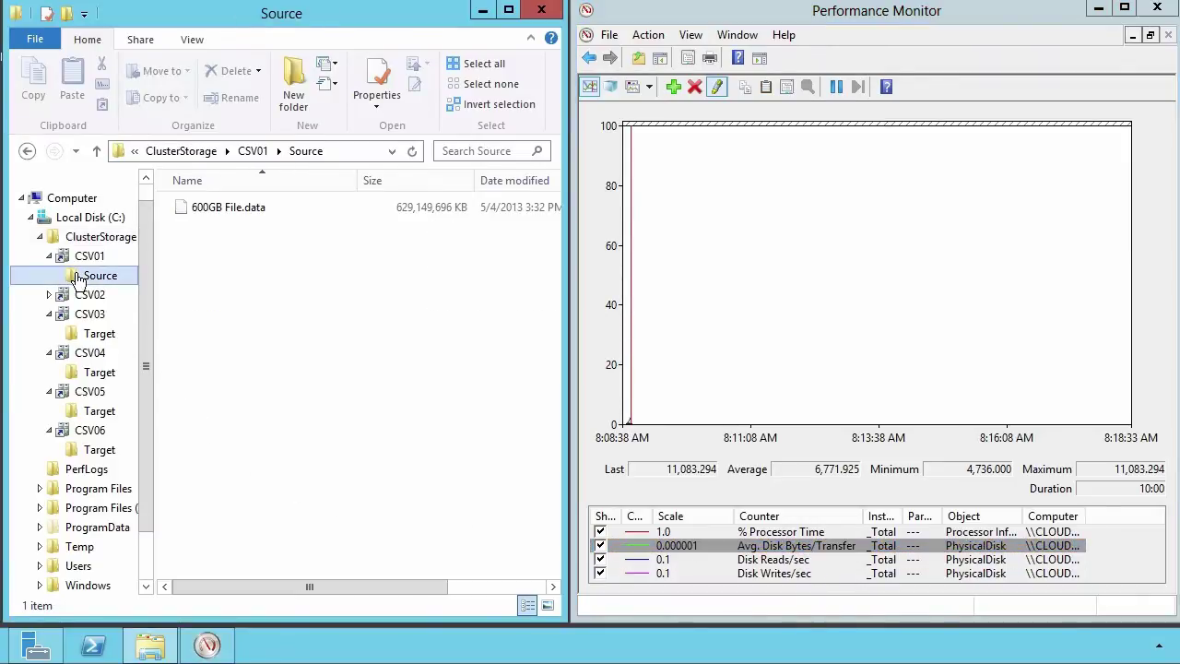
right_click(221, 222)
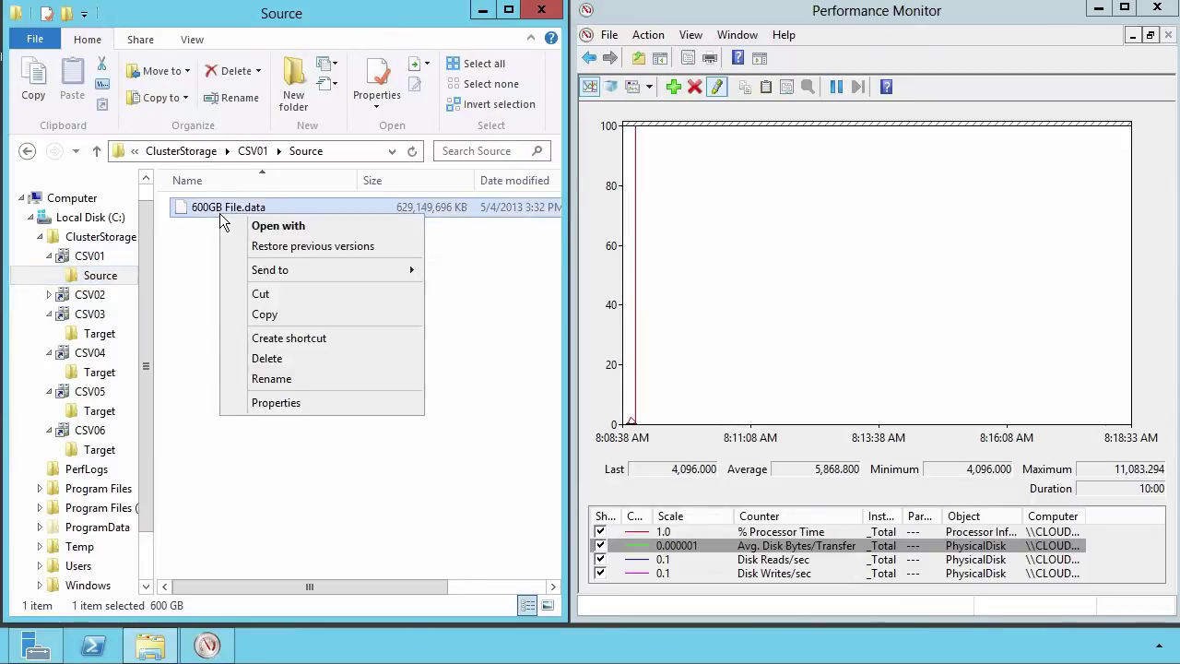
left_click(263, 314)
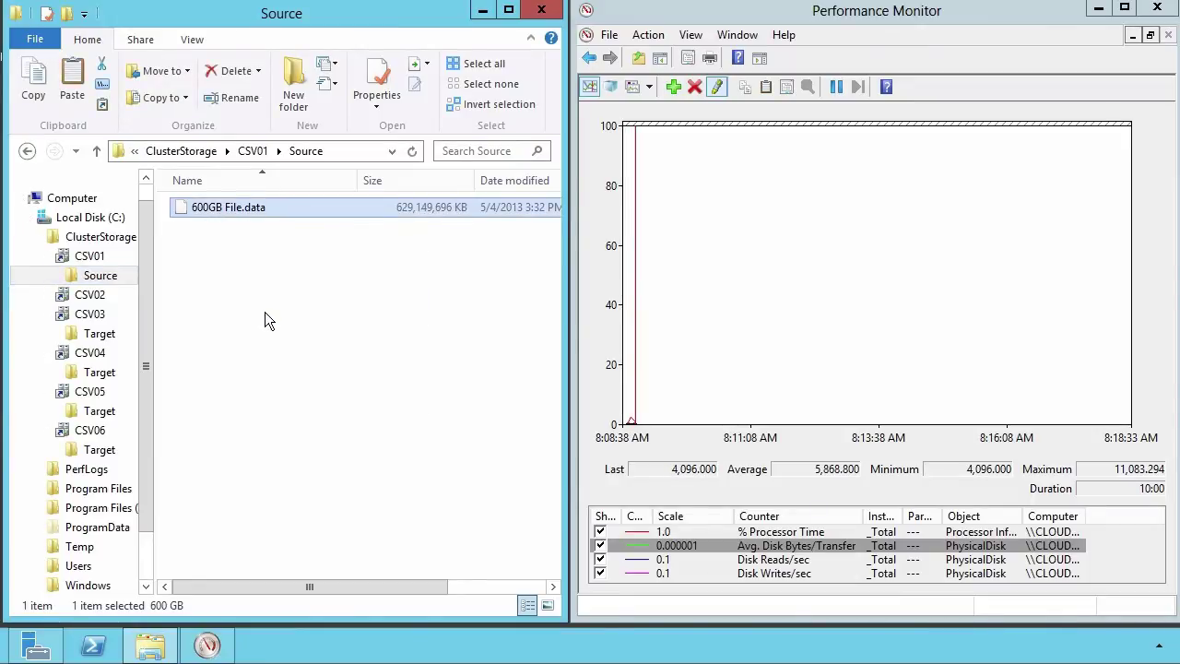
right_click(111, 341)
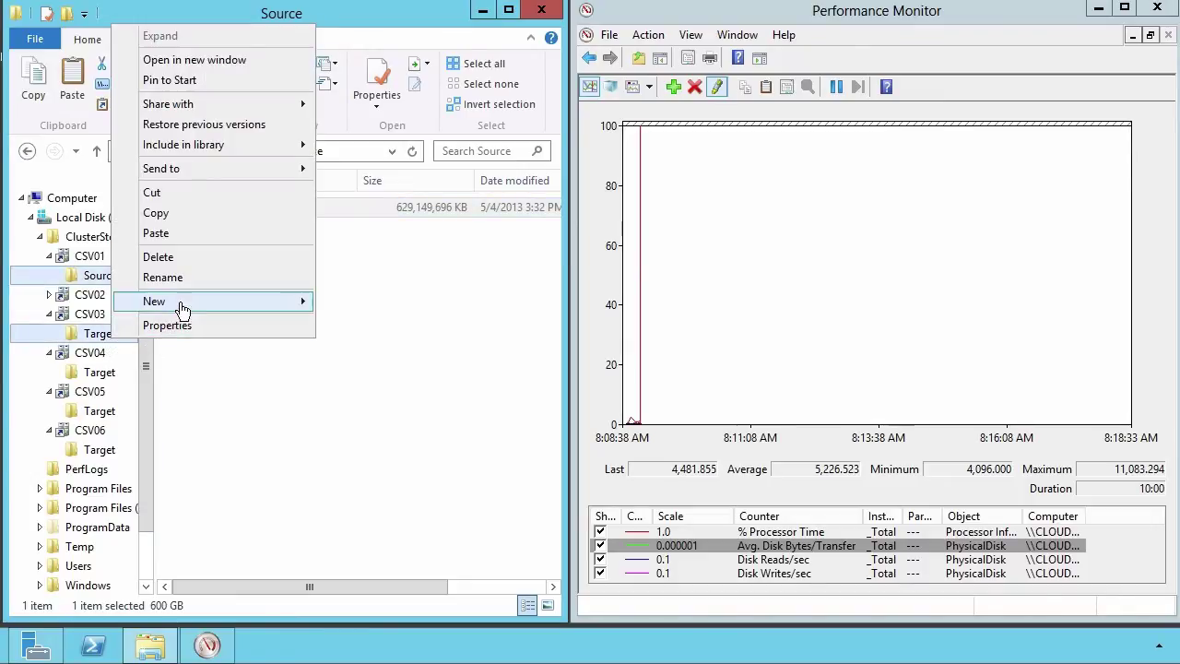
left_click(202, 236)
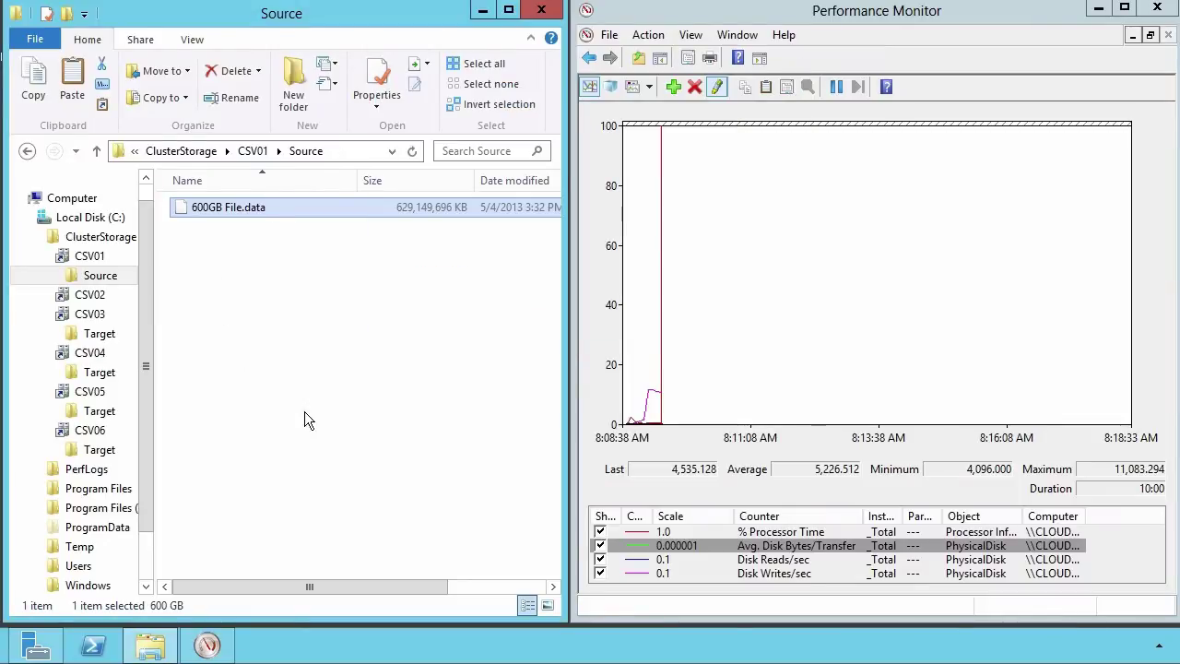
left_click(797, 563)
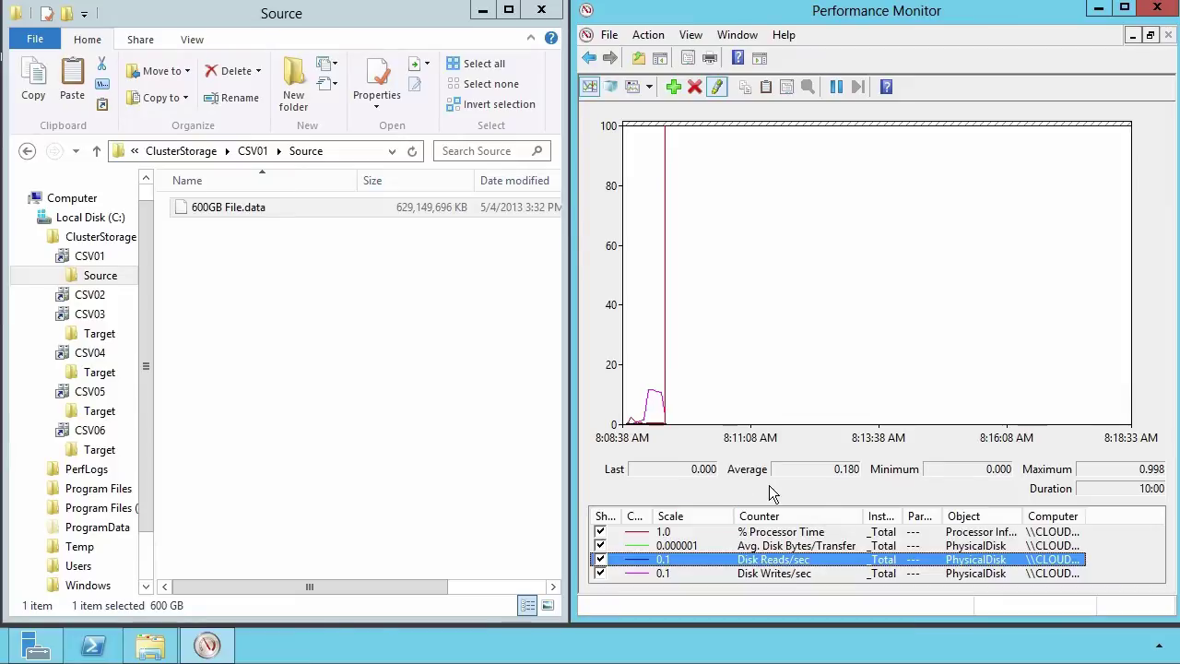
left_click(788, 574)
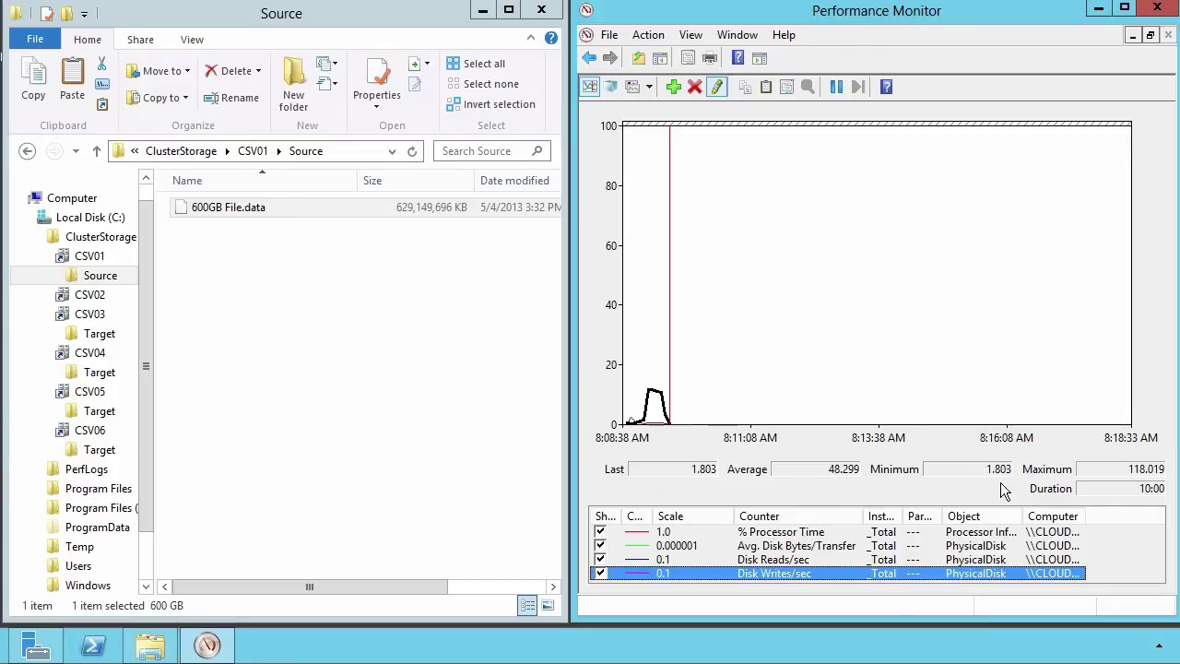
left_click(842, 548)
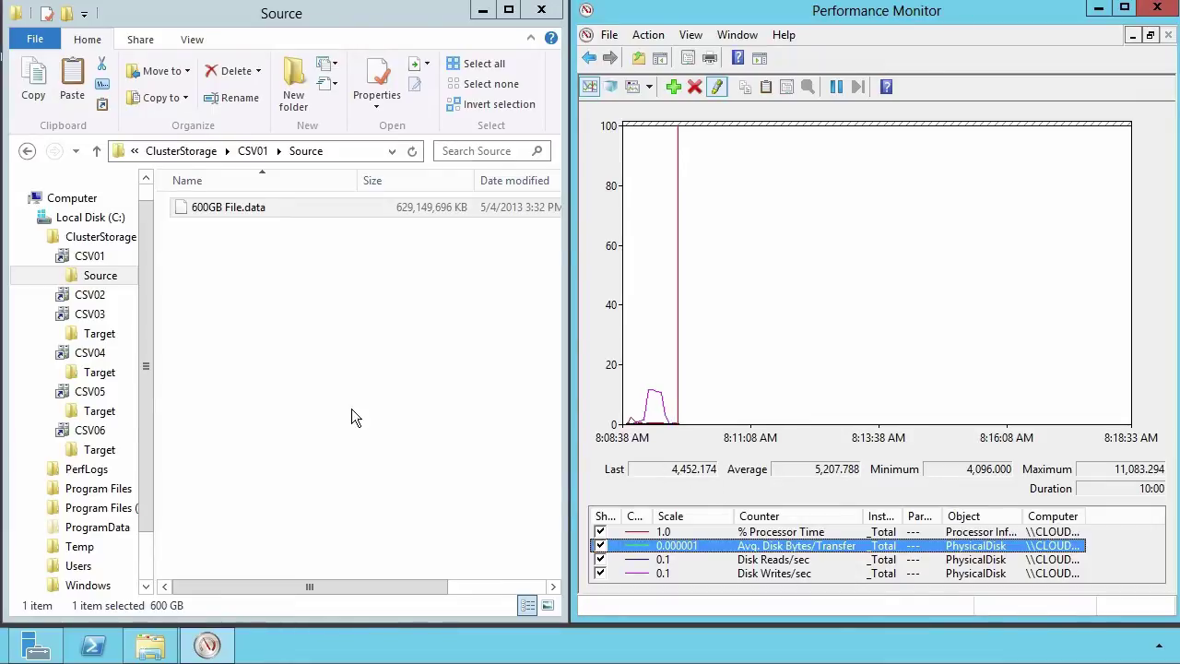
Copy 600GB File.data and paste it into both CSV04\Target and CSV05\Target
right_click(220, 207)
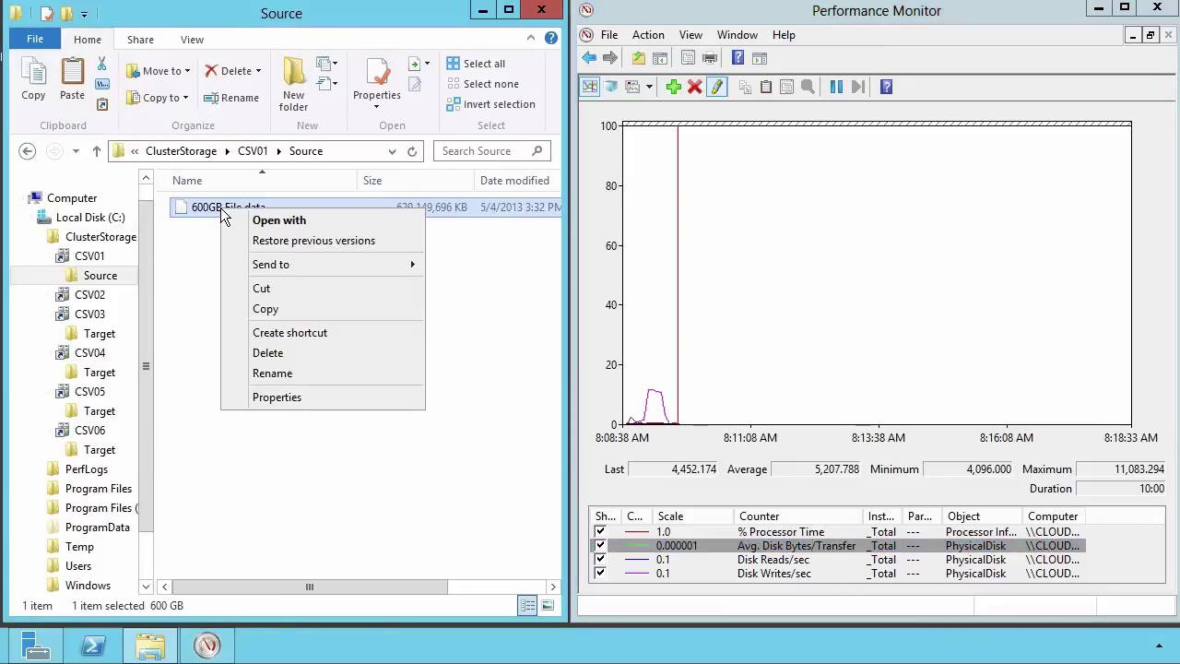
left_click(281, 308)
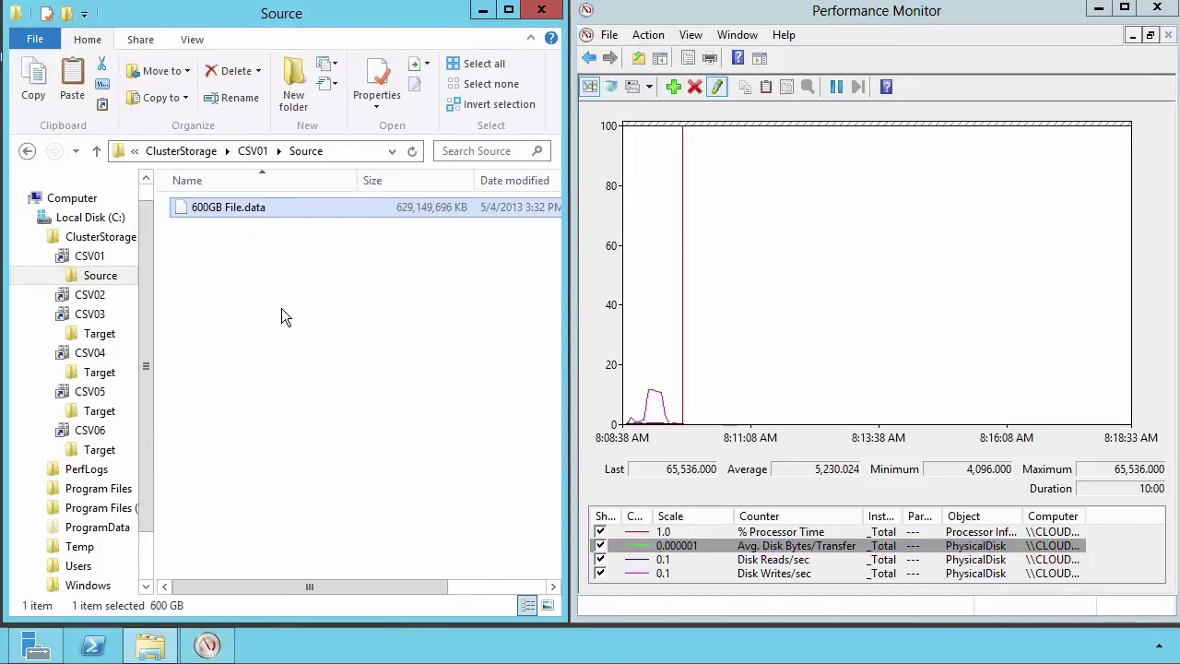
right_click(102, 373)
left_click(164, 262)
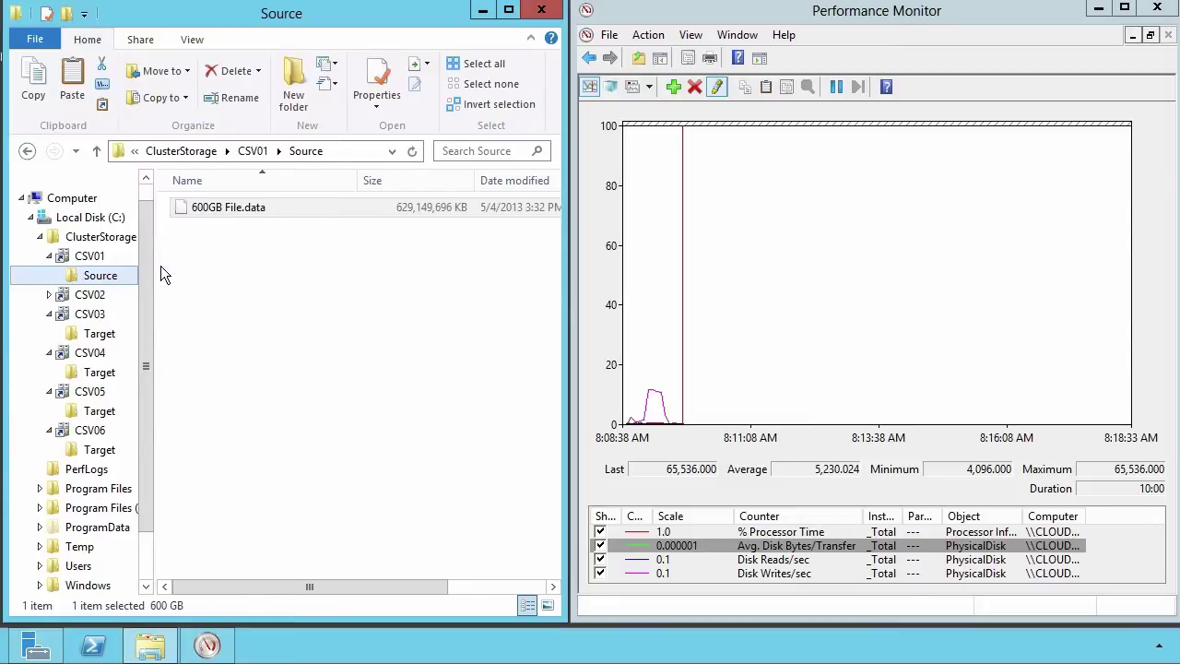
right_click(97, 409)
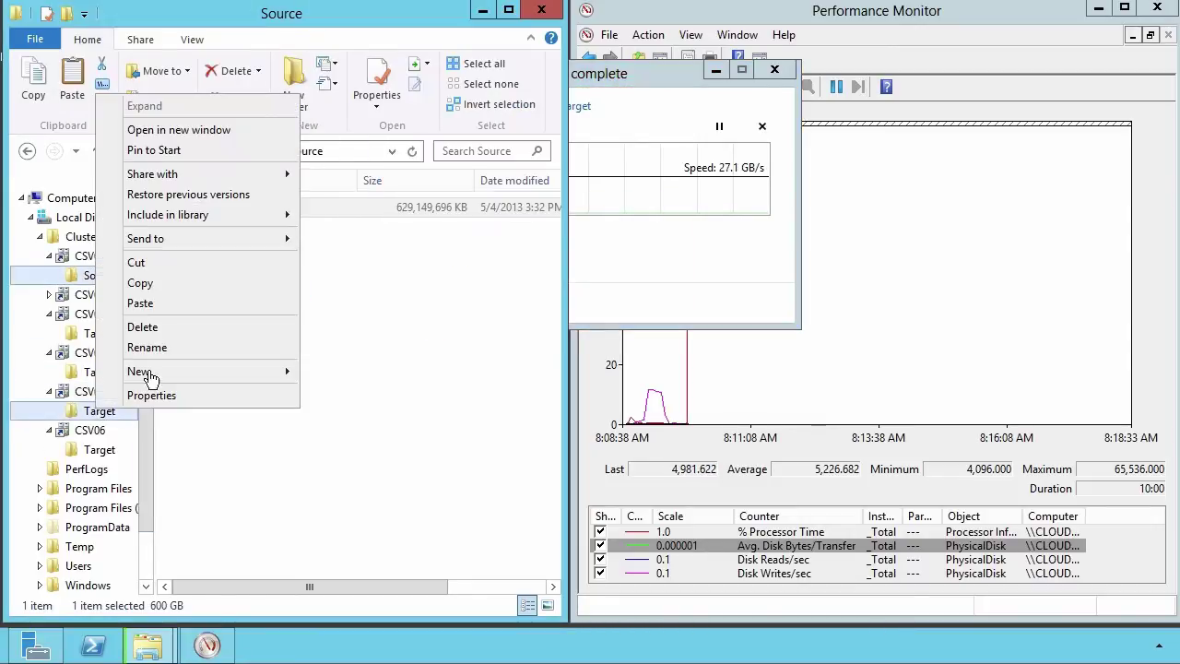
left_click(162, 306)
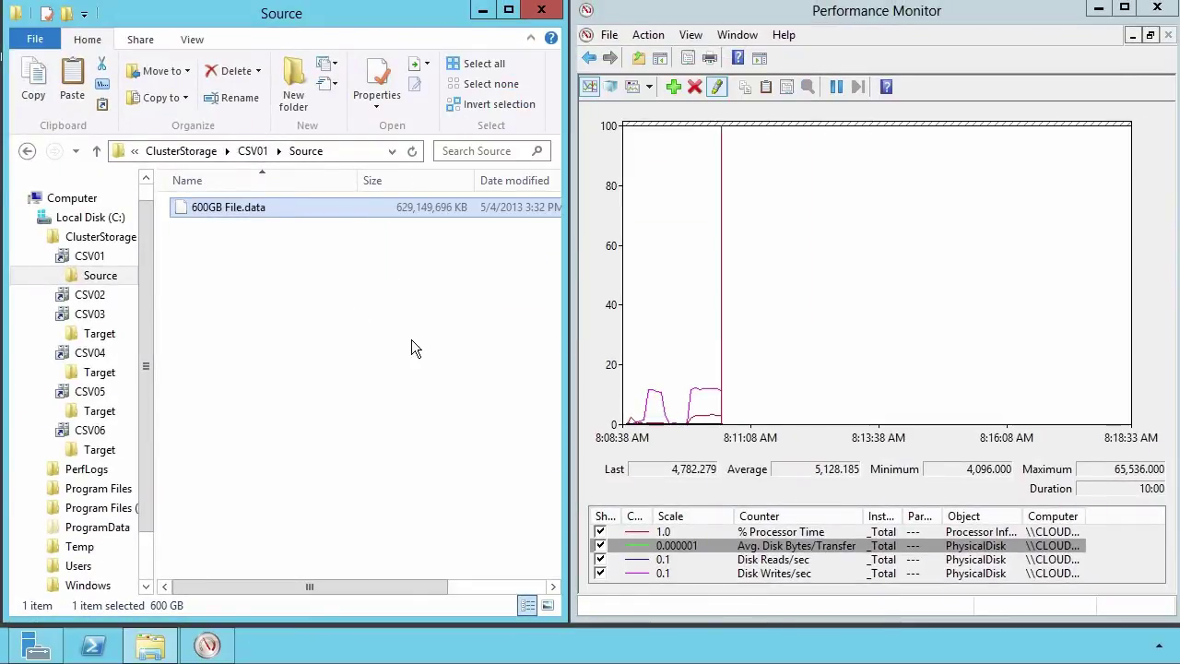
left_click(788, 547)
left_click(790, 560)
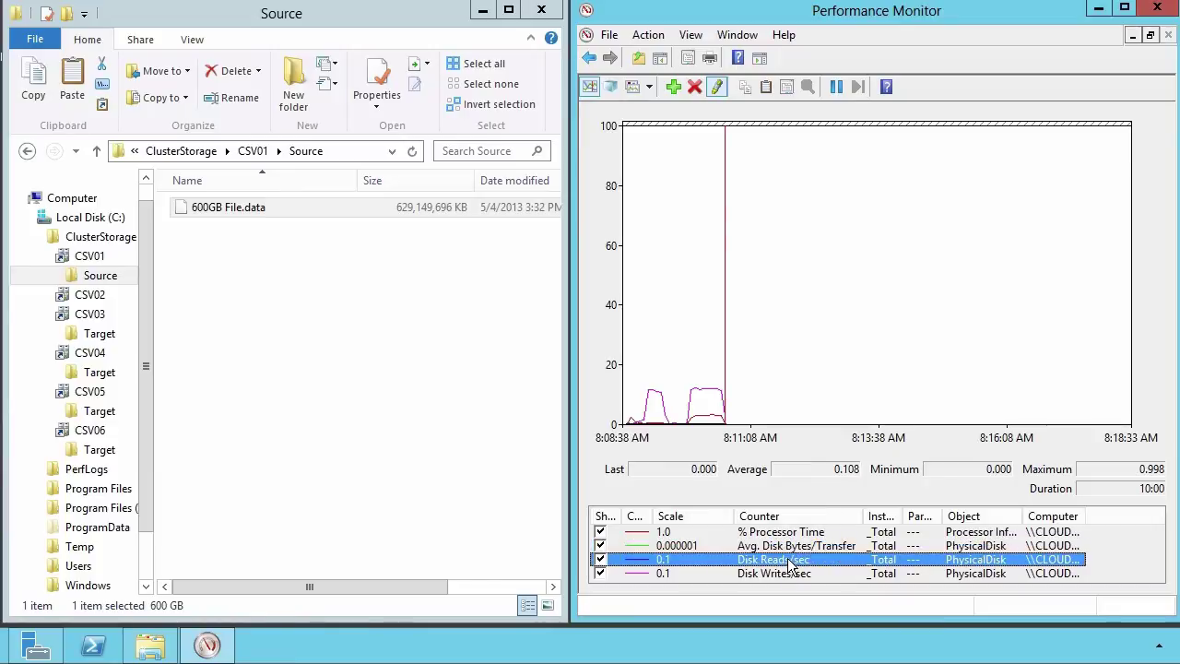
left_click(787, 573)
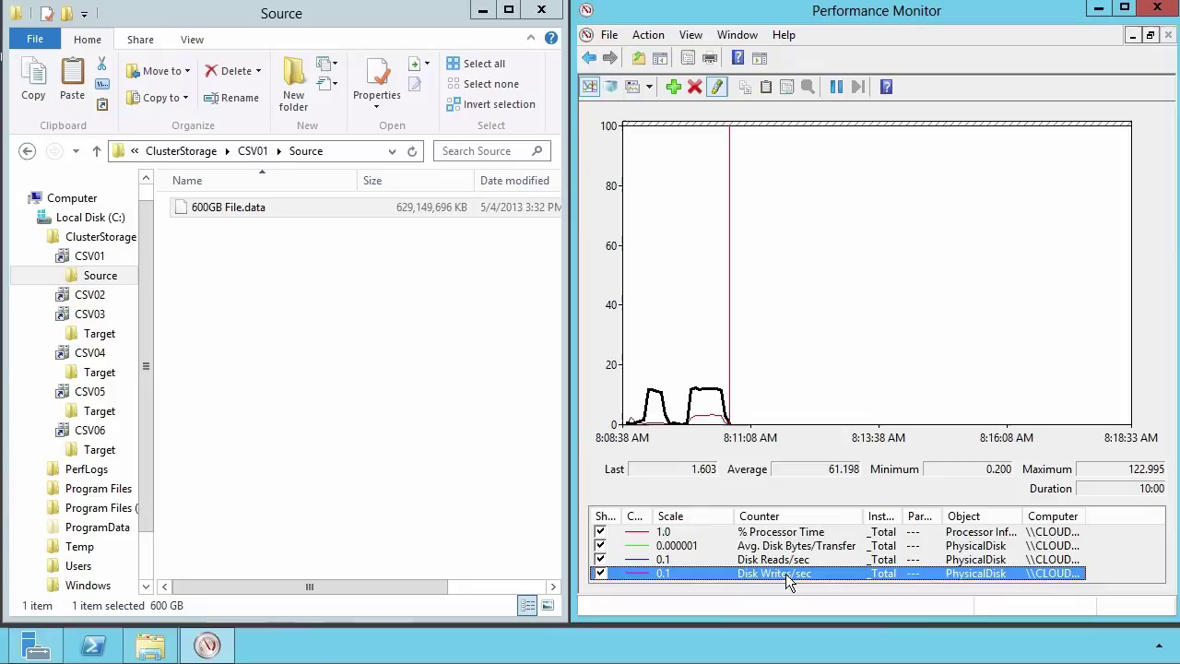
left_click(809, 533)
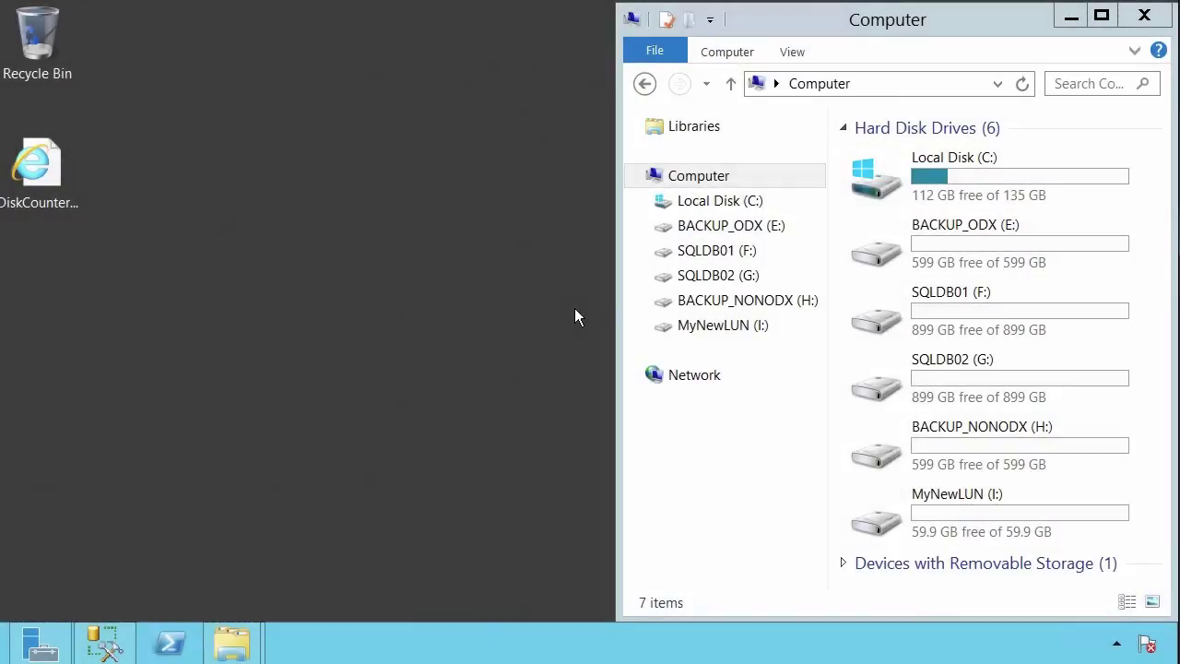
Expand E: and H: to show their Backup folders, then switch to the \\rtc_srv_2\Backup window
left_click(737, 178)
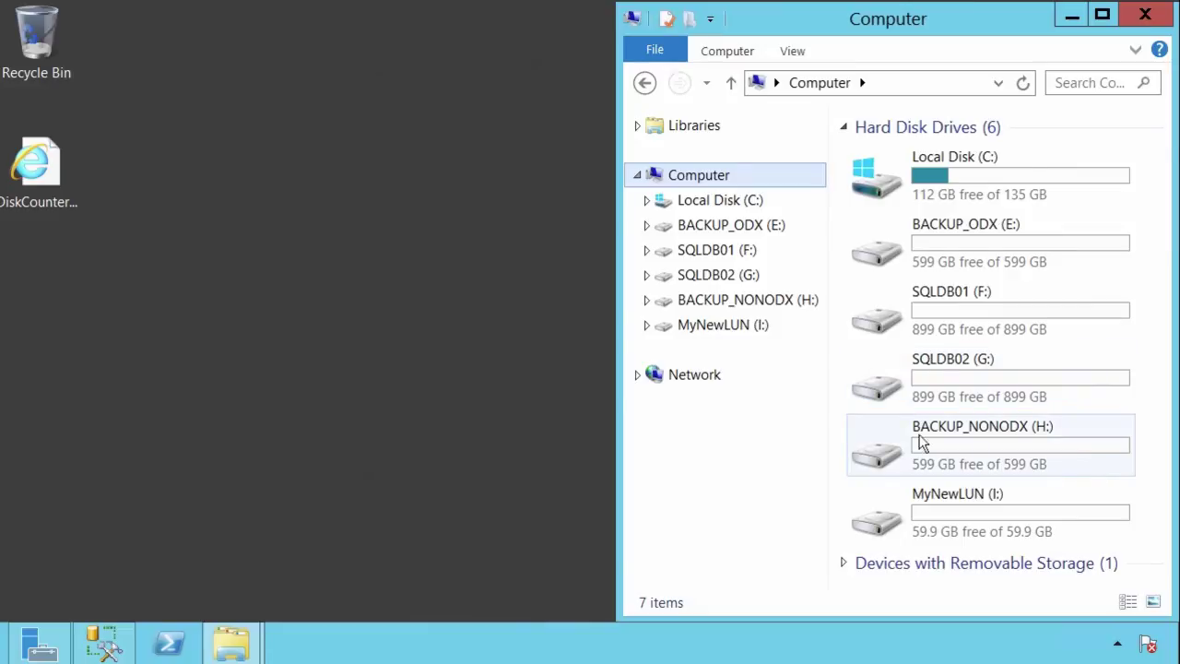
left_click(646, 226)
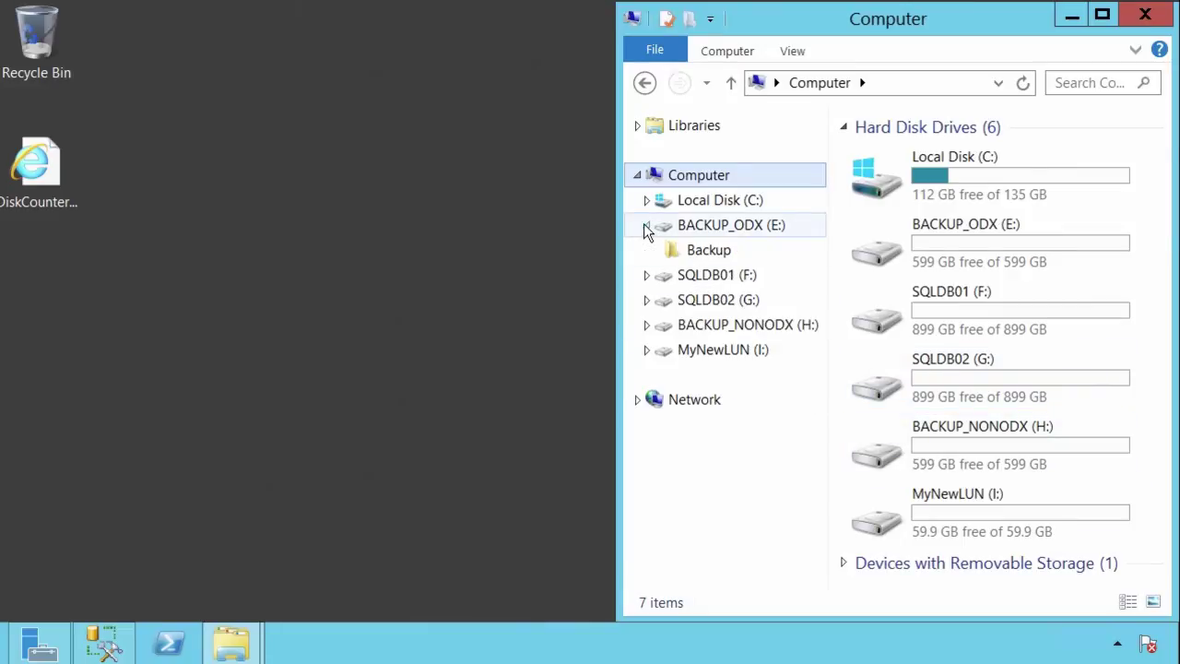
left_click(647, 326)
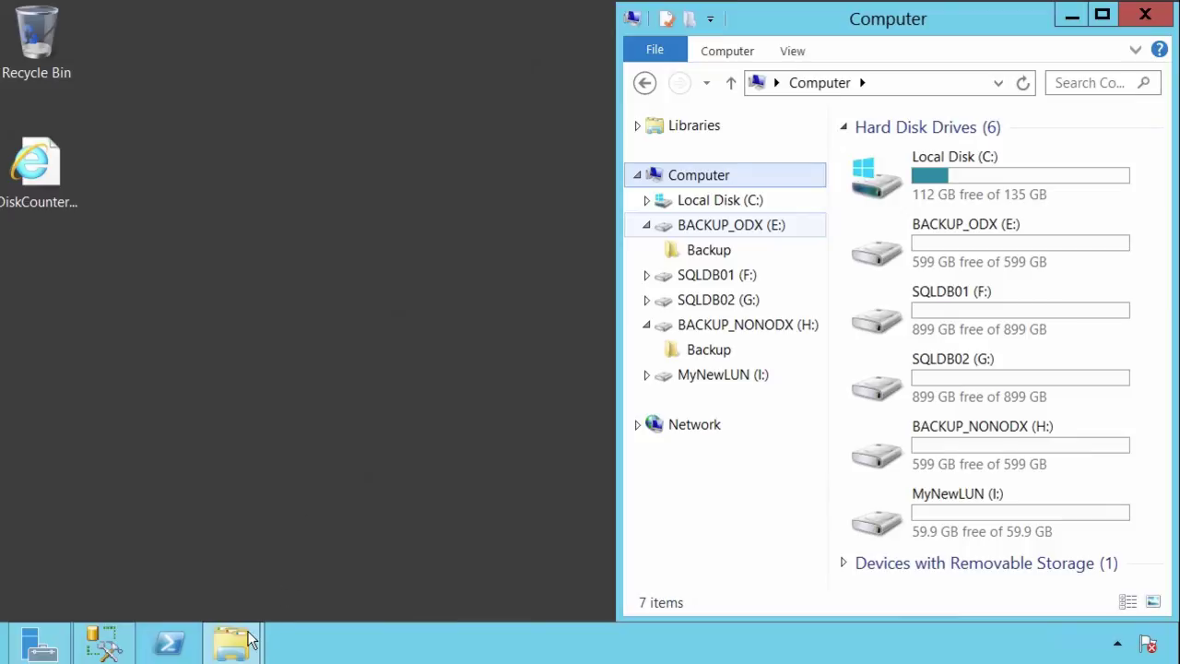
mouse_move(249, 638)
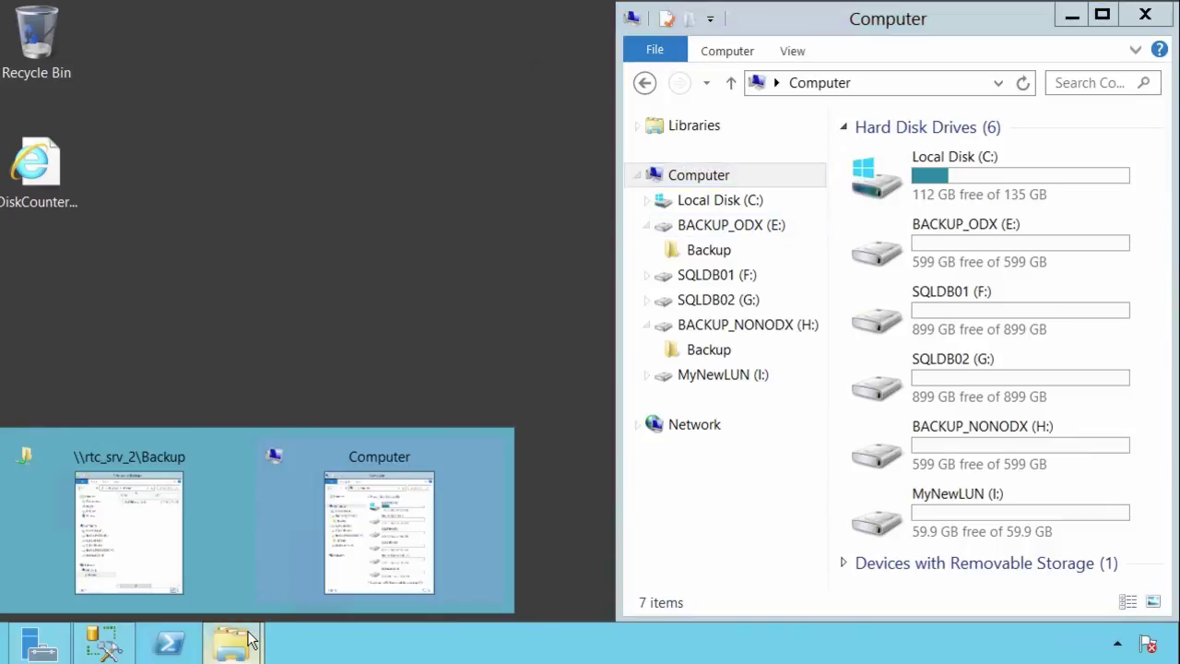
left_click(158, 524)
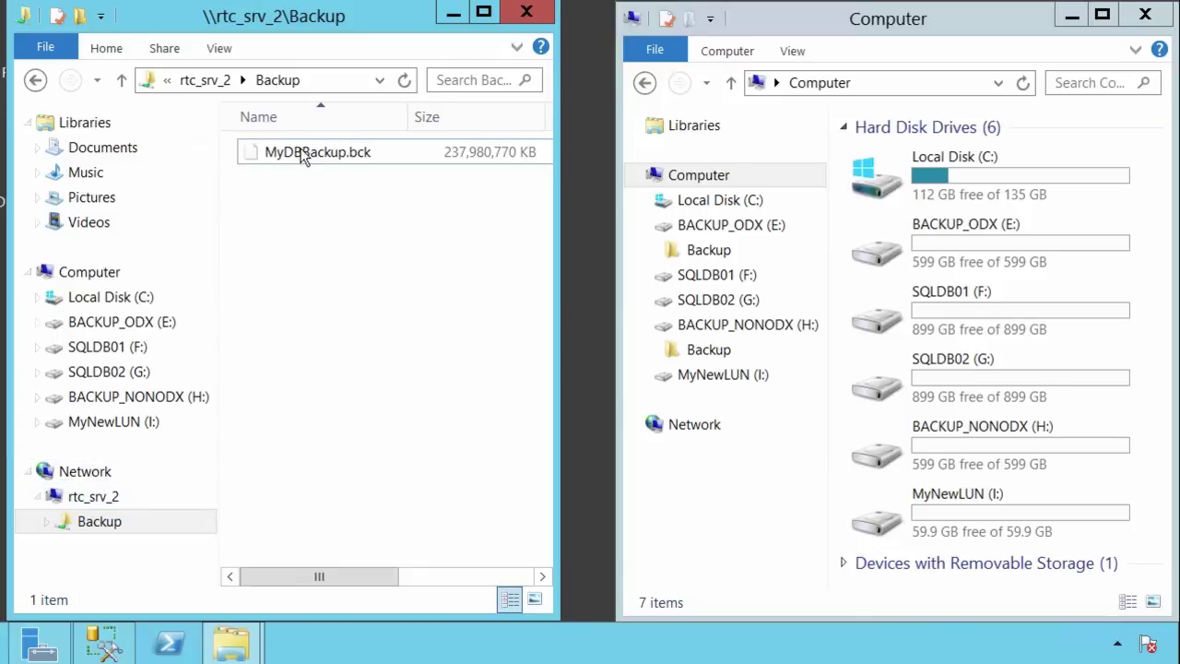
left_click_drag(305, 157, 707, 355)
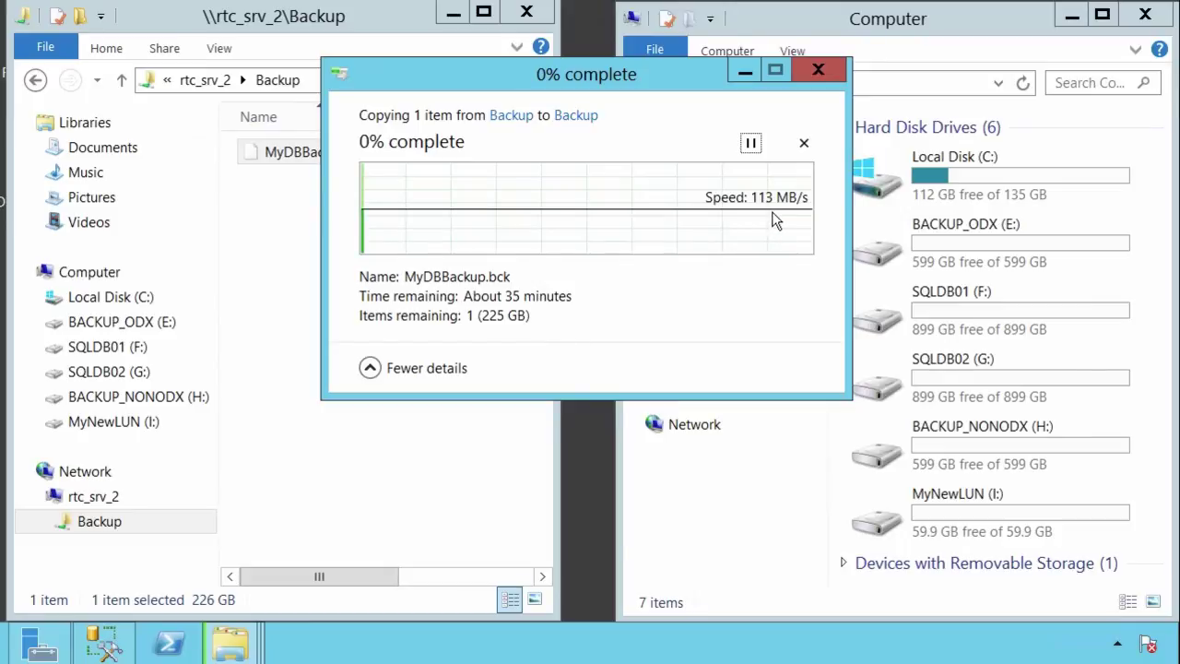
left_click(804, 145)
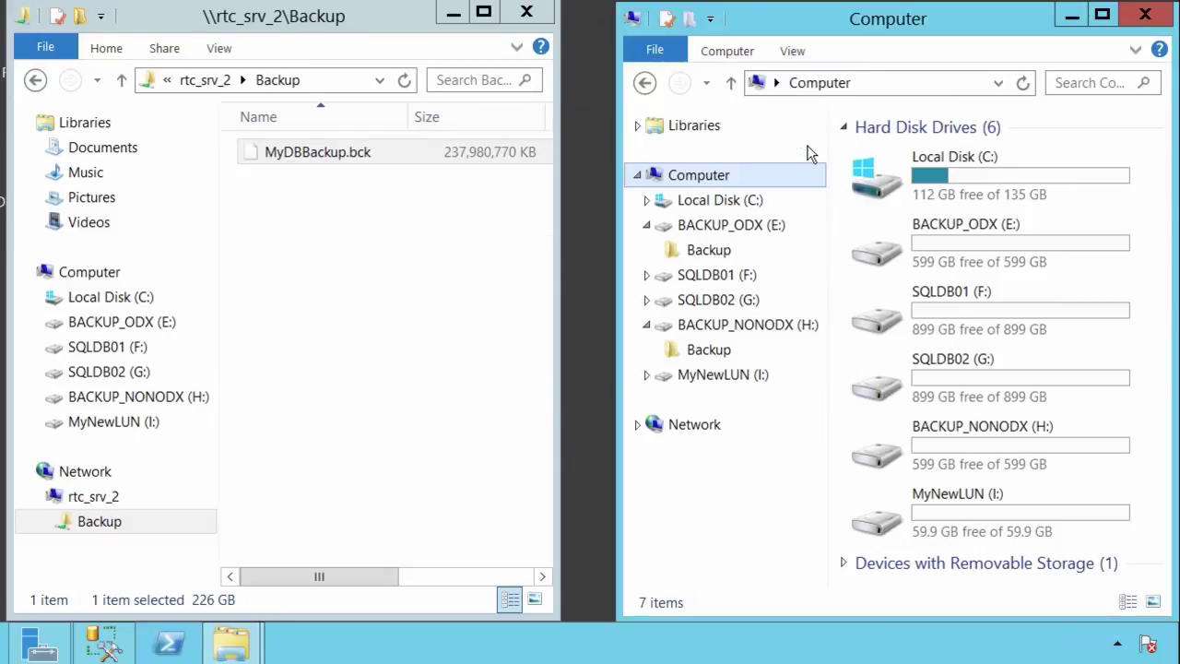
Drag MyDBBackup.bck from the share onto E:\Backup to copy it
left_click(330, 164)
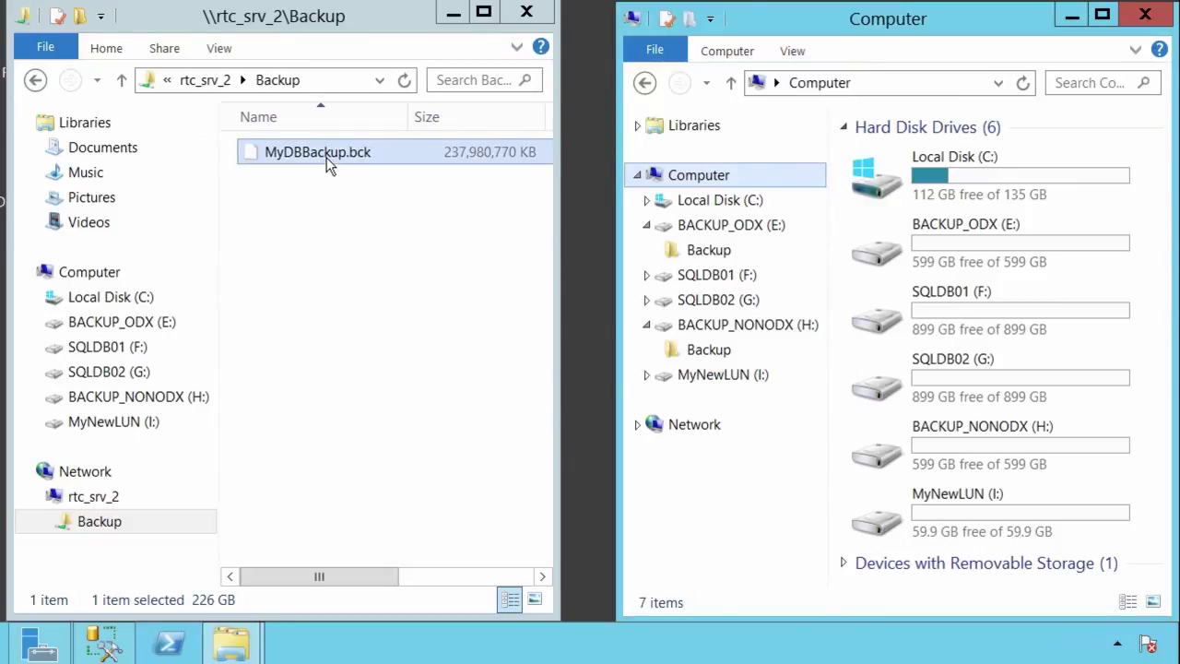
left_click_drag(327, 159, 670, 256)
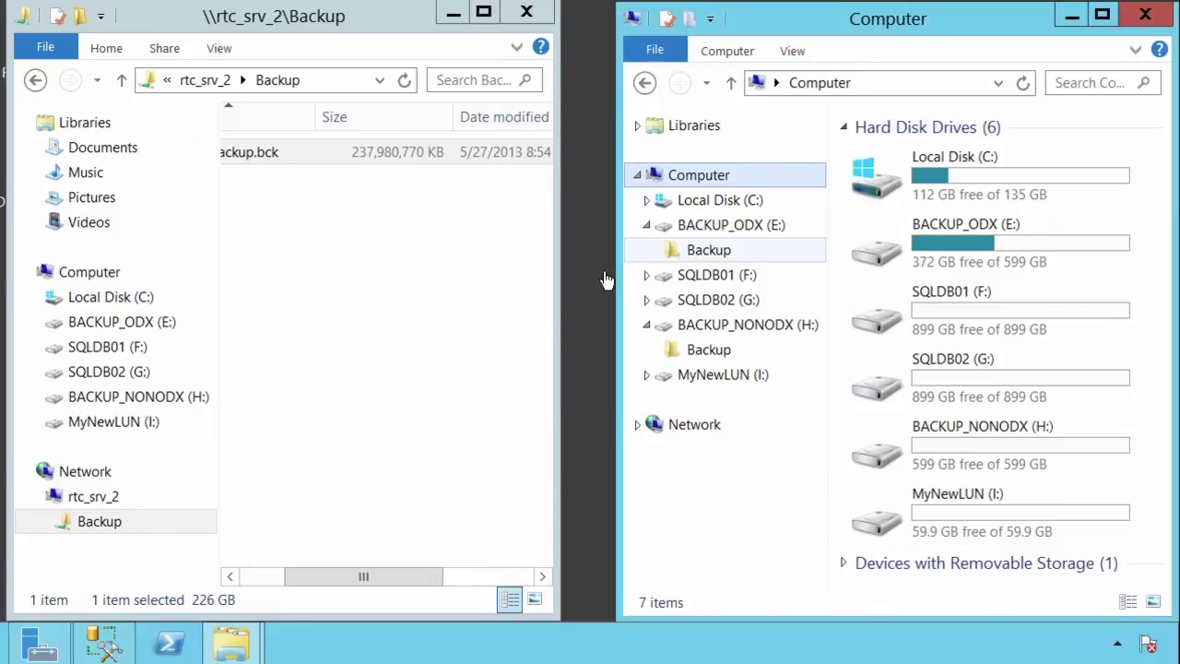
Run the RestoreDB.sql script to restore MyDatabase from E:\Backup\MyDBBackup.bck
left_click(104, 648)
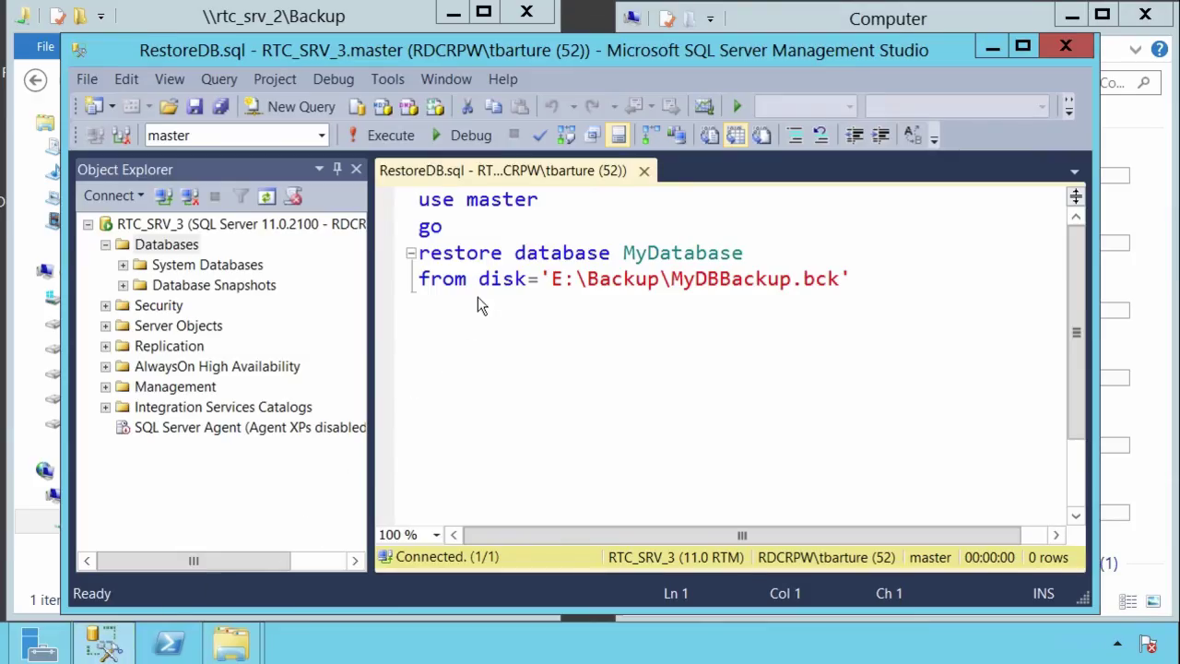
left_click(385, 135)
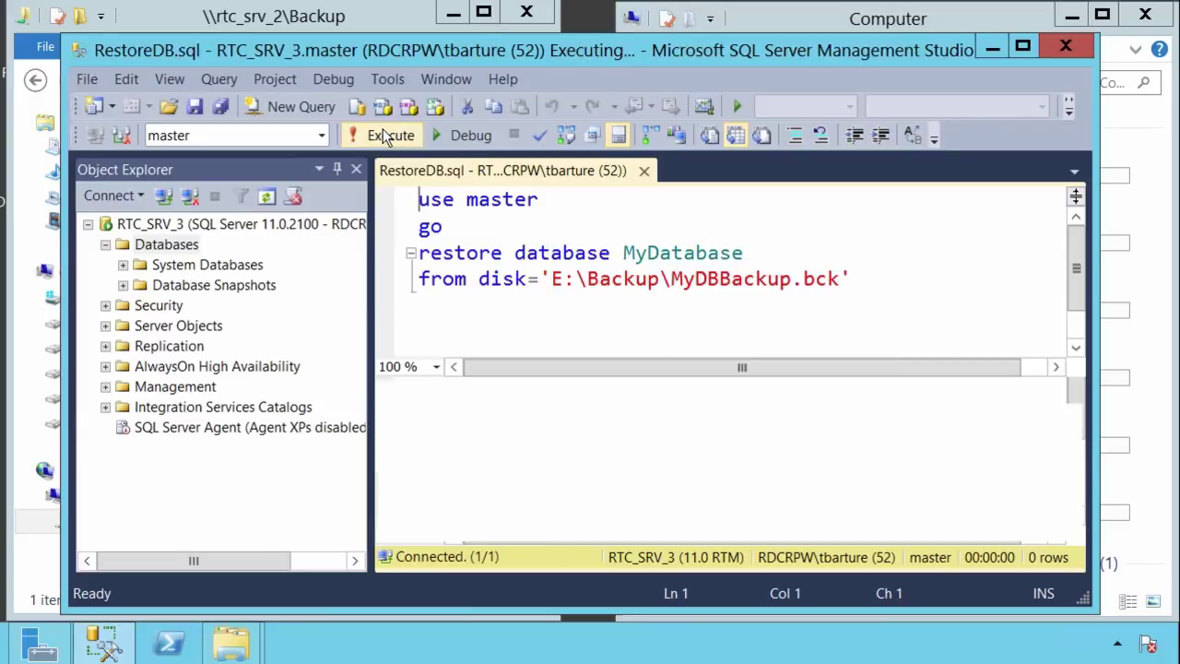